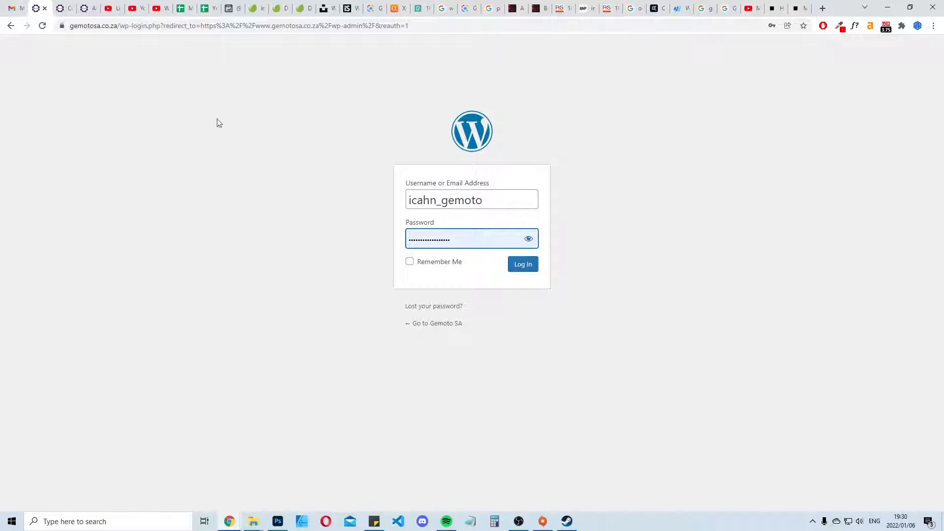
Go to the gemotosa.co.za/wp-admin login page and log in with the prefilled credentials.
{"action": "left_click_drag", "start_coordinate": [117, 27], "coordinate": [733, 46]}
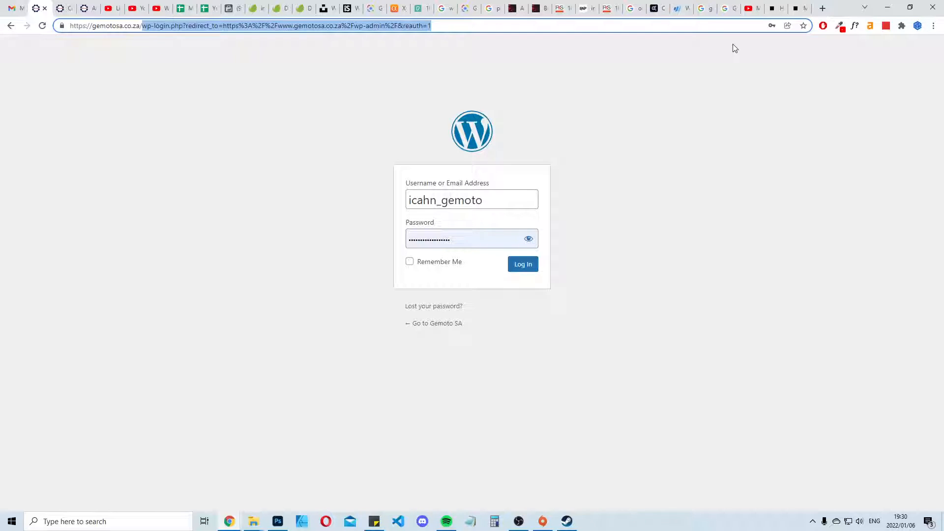
{"action": "key", "text": "BackSpace"}
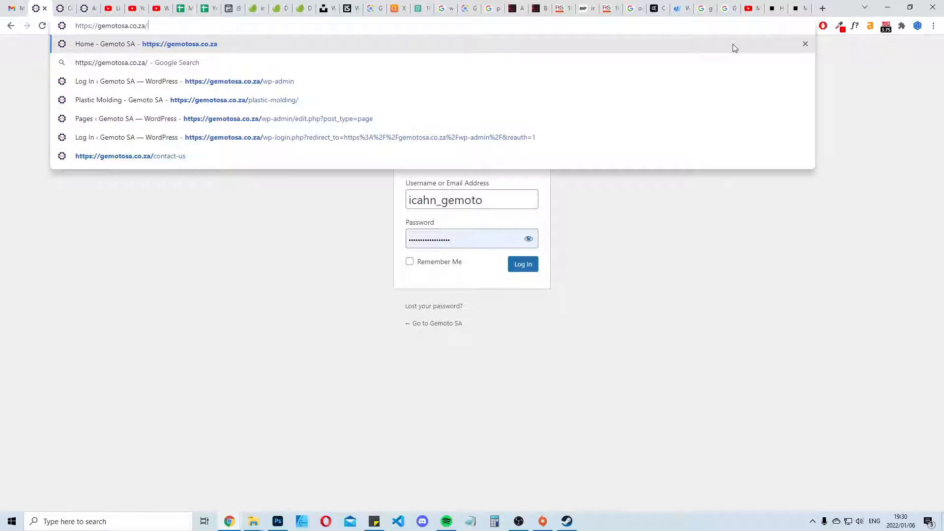
{"action": "type", "text": "wp"}
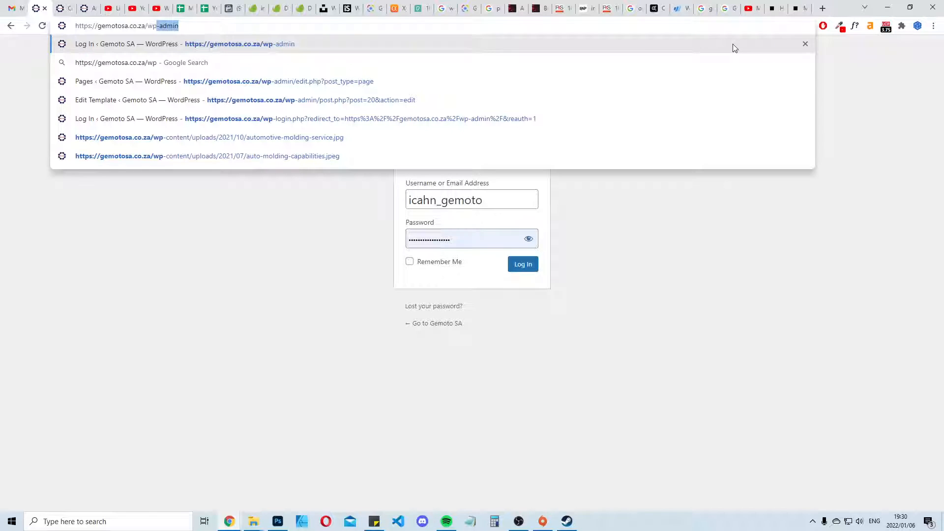
{"action": "key", "text": "Return"}
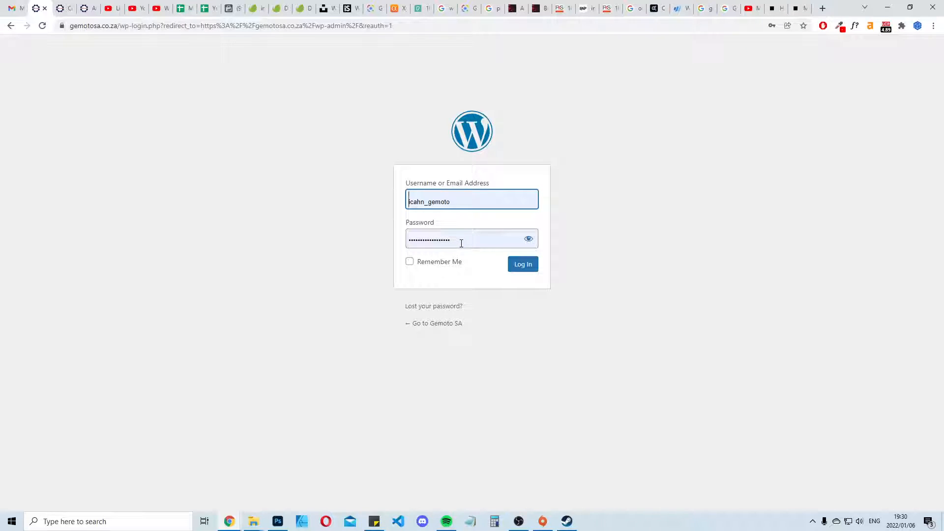
{"action": "left_click", "coordinate": [525, 272]}
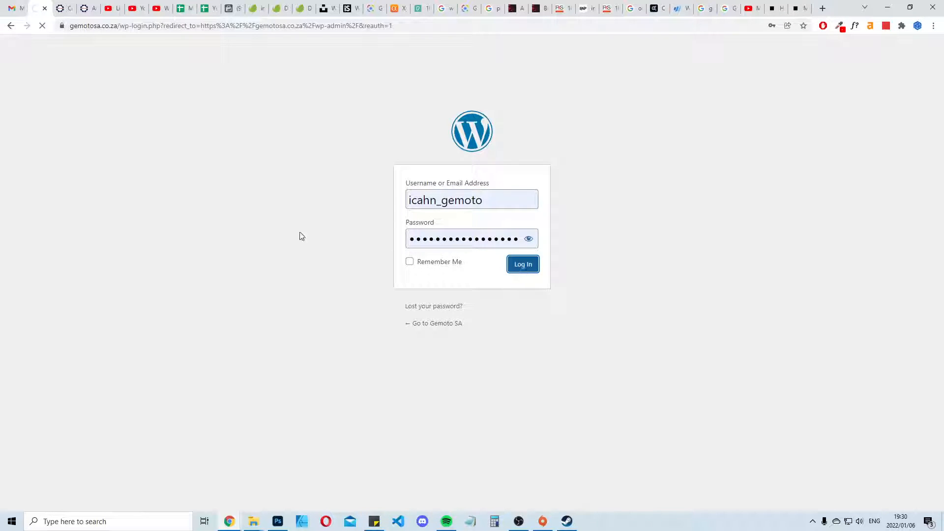
Close the leftover Contact Us builder and Auto Parts Manufacturing tabs and return to the WordPress dashboard.
{"action": "left_click", "coordinate": [62, 7]}
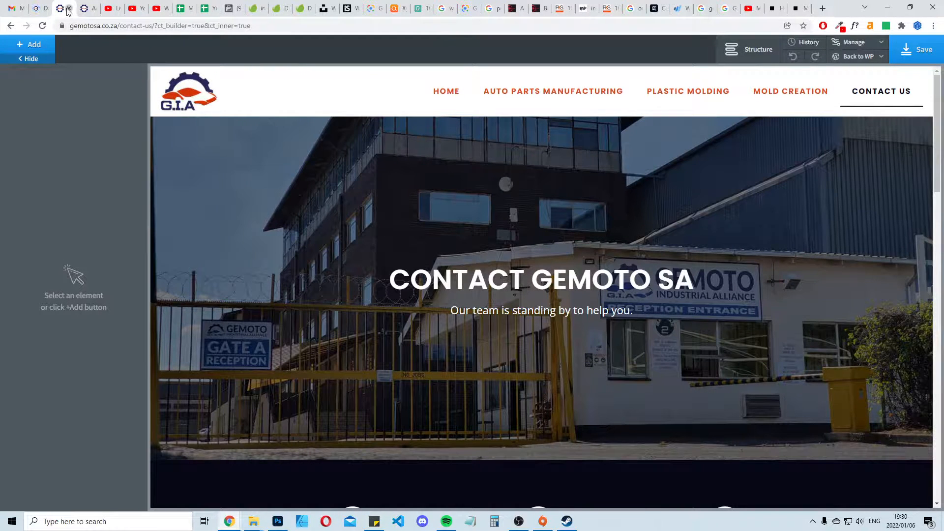
{"action": "left_click", "coordinate": [68, 9]}
{"action": "left_click", "coordinate": [519, 81]}
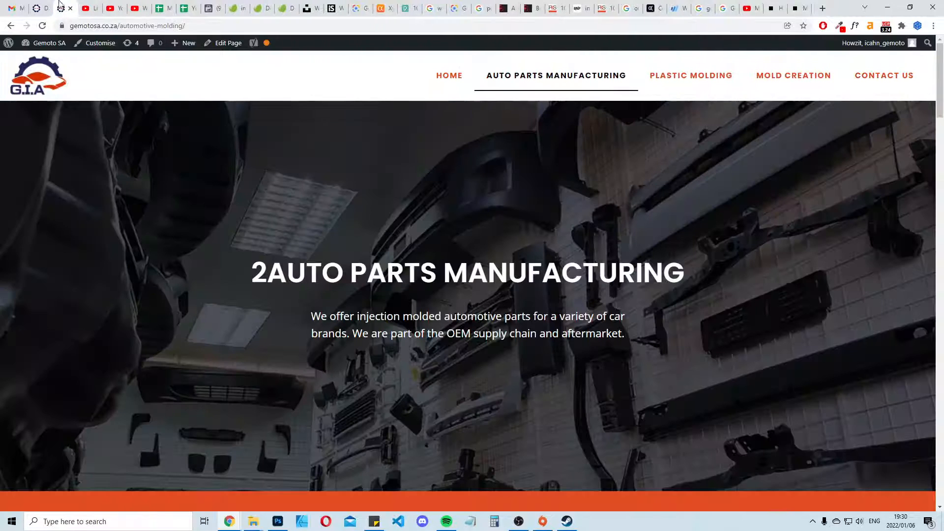
{"action": "left_click", "coordinate": [71, 8]}
{"action": "left_click", "coordinate": [40, 8]}
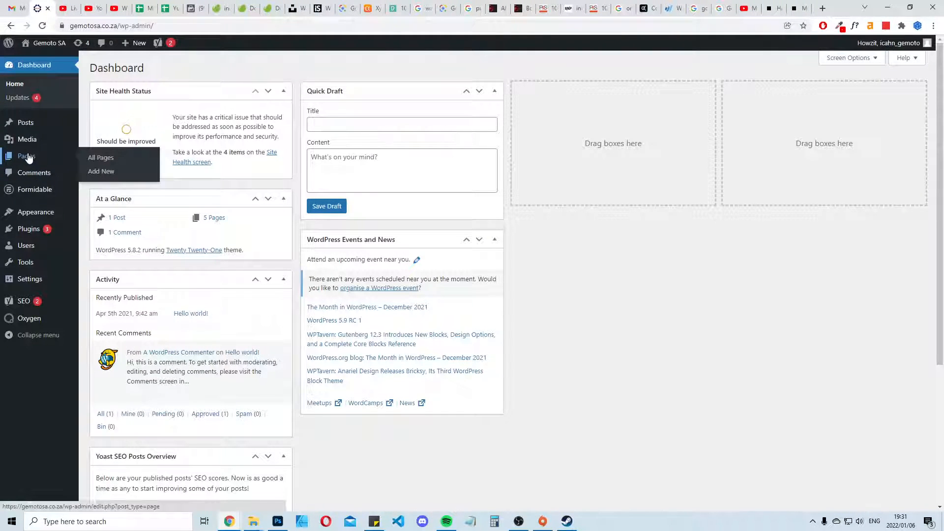
List all site pages and open the Auto parts Manufacturing page for editing with Oxygen.
{"action": "mouse_move", "coordinate": [37, 323]}
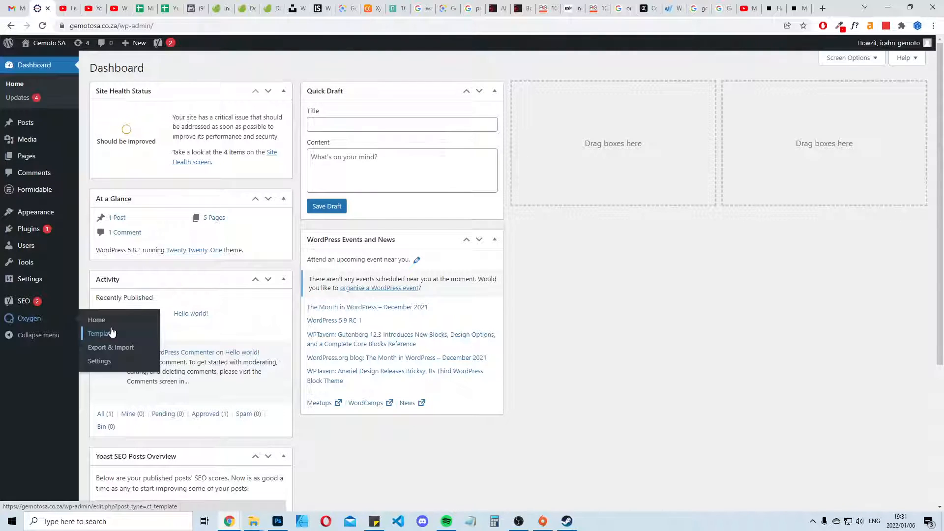
{"action": "mouse_move", "coordinate": [33, 156]}
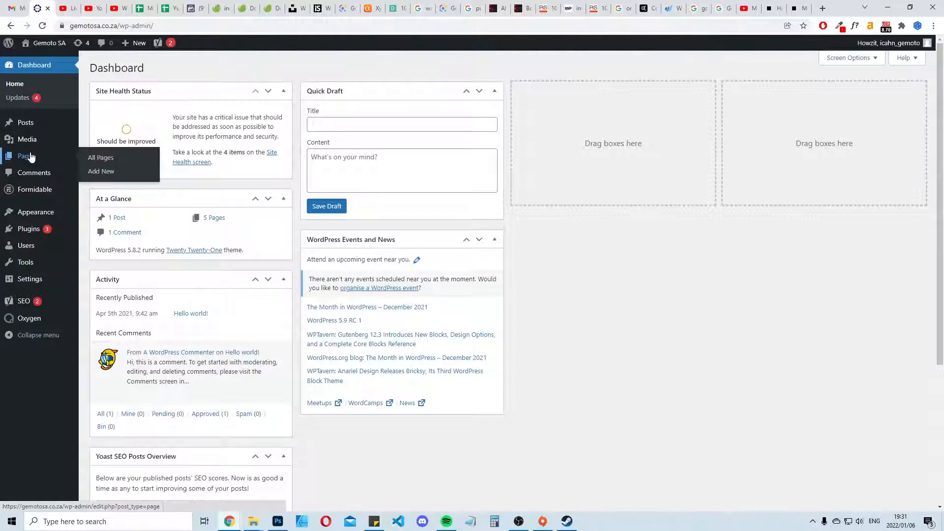
{"action": "left_click", "coordinate": [34, 169]}
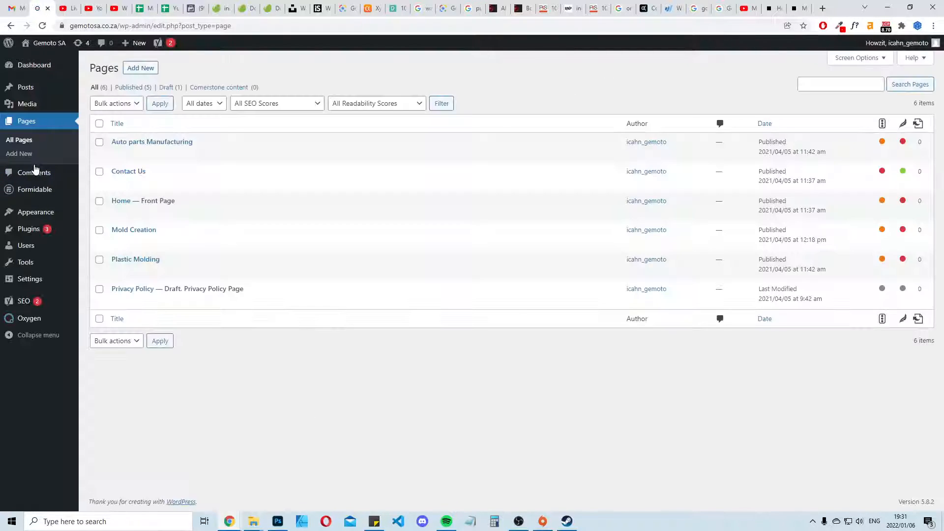
{"action": "mouse_move", "coordinate": [113, 155]}
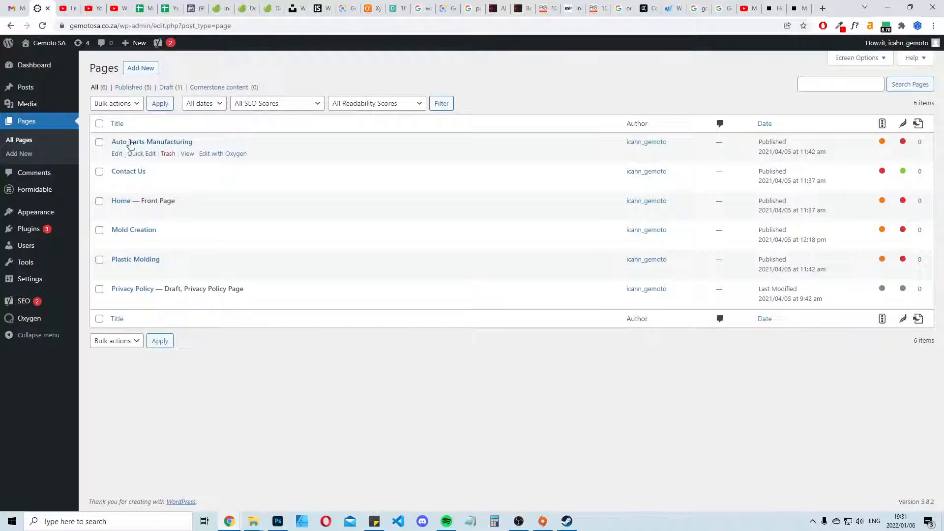
{"action": "left_click", "coordinate": [223, 153]}
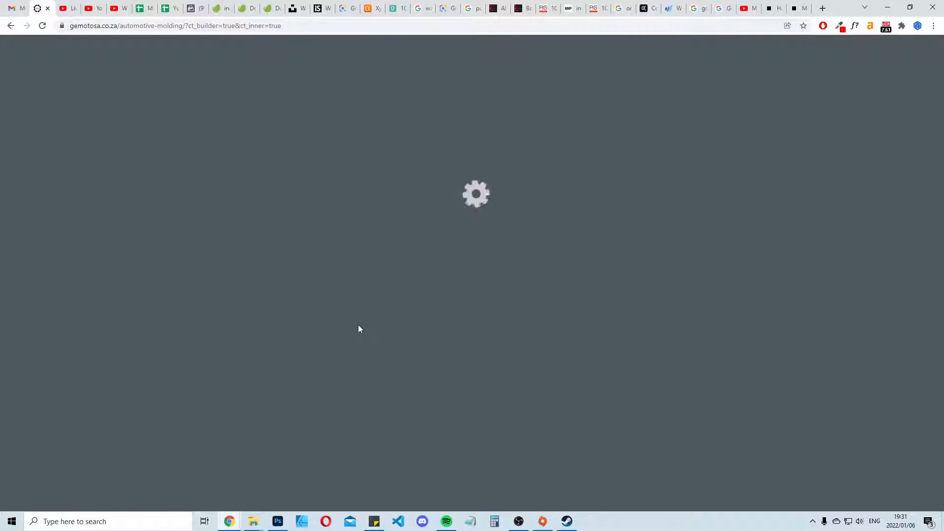
Open the live gemotosa.co.za site in a new tab beside the builder and go to its Auto Parts Manufacturing page.
{"action": "left_click", "coordinate": [823, 8]}
{"action": "type", "text": "ge"}
{"action": "key", "text": "Return"}
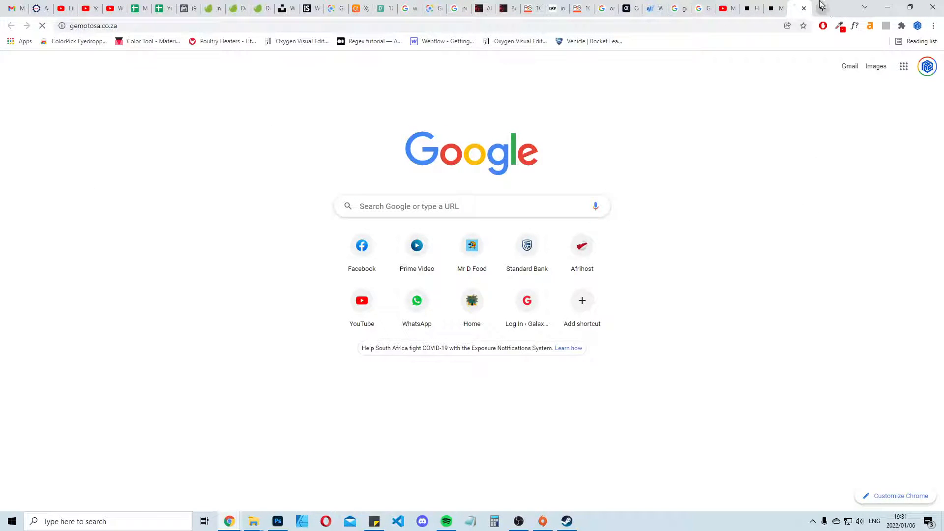
{"action": "left_click_drag", "start_coordinate": [780, 13], "coordinate": [54, 7]}
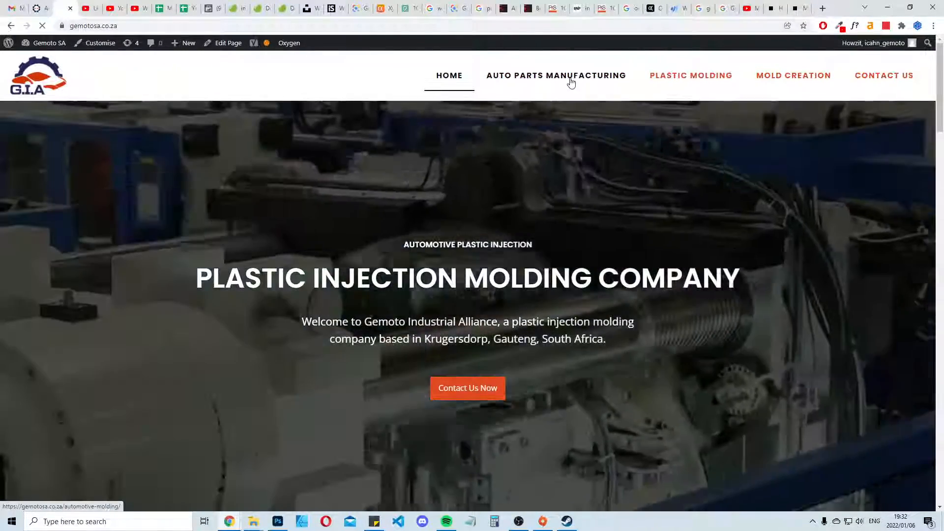
{"action": "left_click", "coordinate": [581, 81]}
Compare the builder view with the live page and inspect the hero heading, intro text and orange banner elements.
{"action": "left_click", "coordinate": [36, 6]}
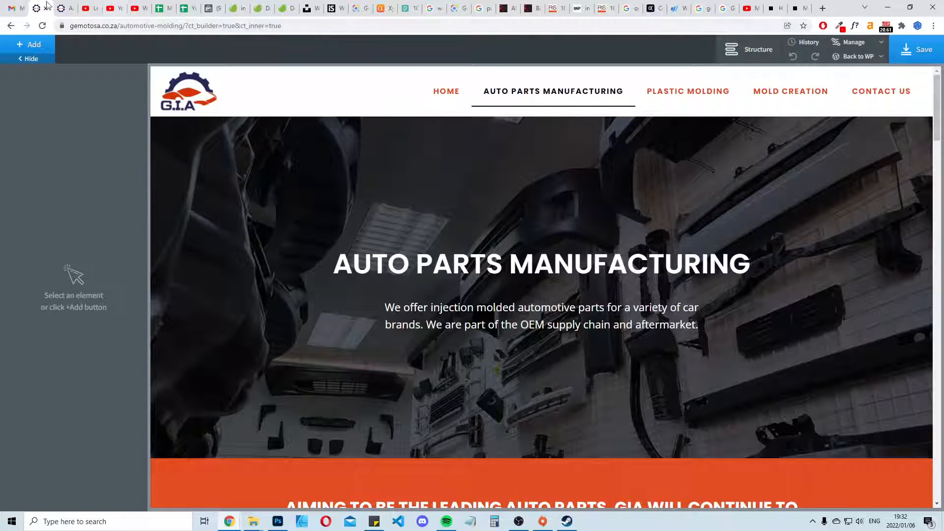
{"action": "left_click", "coordinate": [64, 8]}
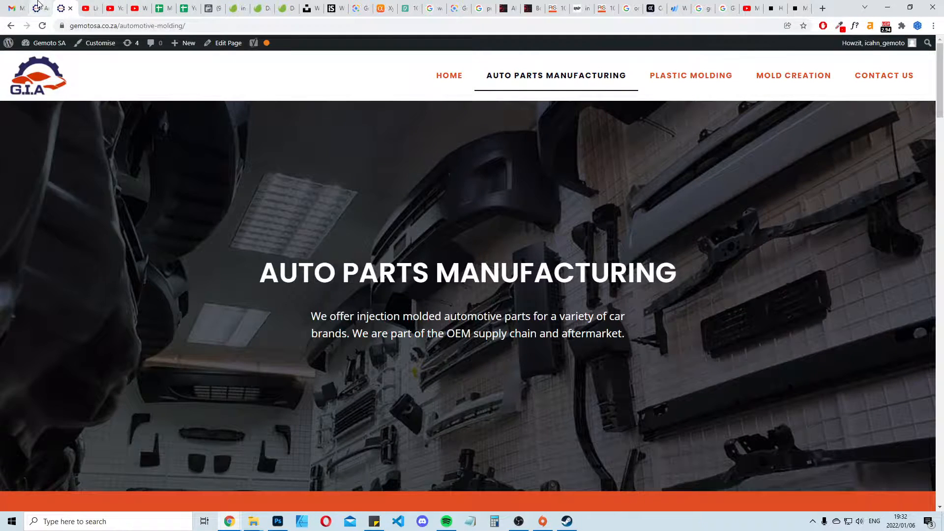
{"action": "left_click", "coordinate": [38, 6]}
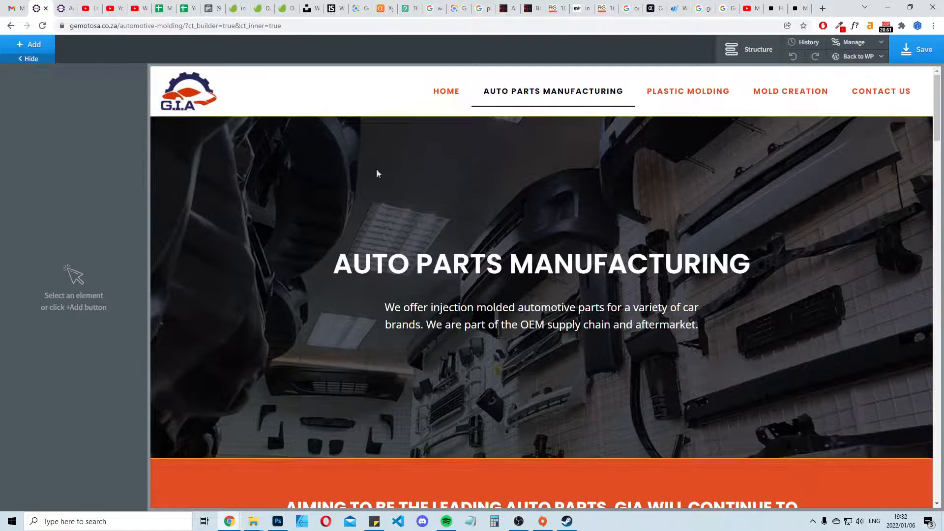
{"action": "scroll", "coordinate": [571, 196], "scroll_direction": "down", "scroll_amount": 2}
{"action": "scroll", "coordinate": [491, 236], "scroll_direction": "up", "scroll_amount": 2}
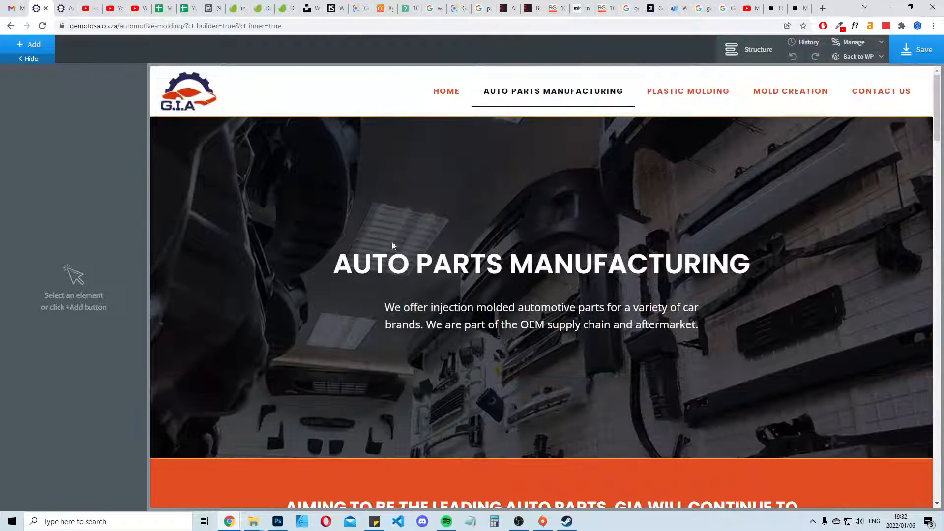
{"action": "left_click", "coordinate": [522, 264]}
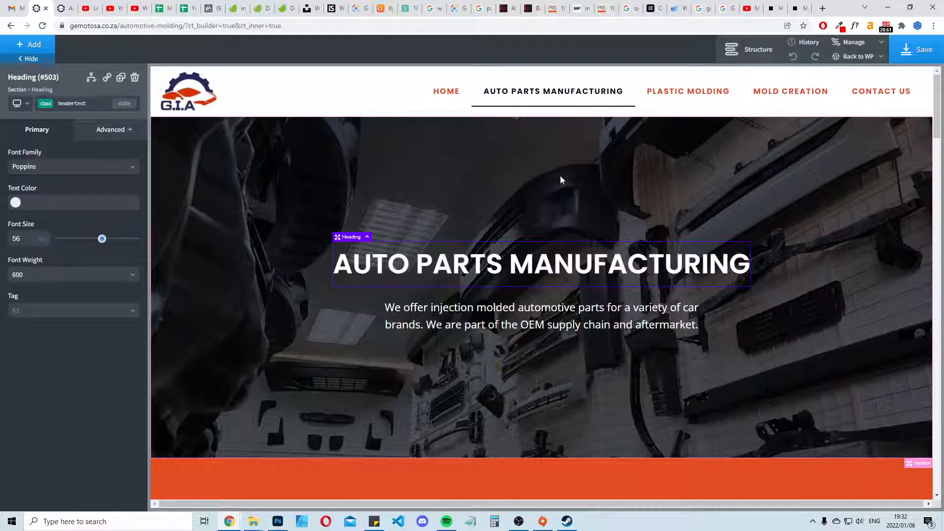
{"action": "scroll", "coordinate": [561, 180], "scroll_direction": "down", "scroll_amount": 2}
{"action": "left_click", "coordinate": [538, 235]}
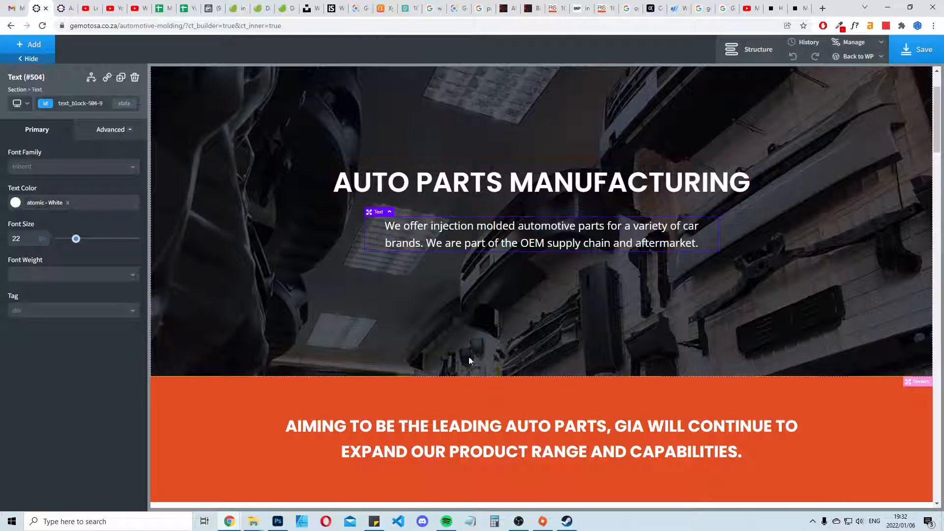
{"action": "left_click", "coordinate": [505, 431]}
{"action": "scroll", "coordinate": [603, 330], "scroll_direction": "down", "scroll_amount": 5}
{"action": "scroll", "coordinate": [596, 337], "scroll_direction": "up", "scroll_amount": 7}
{"action": "left_click", "coordinate": [522, 274]}
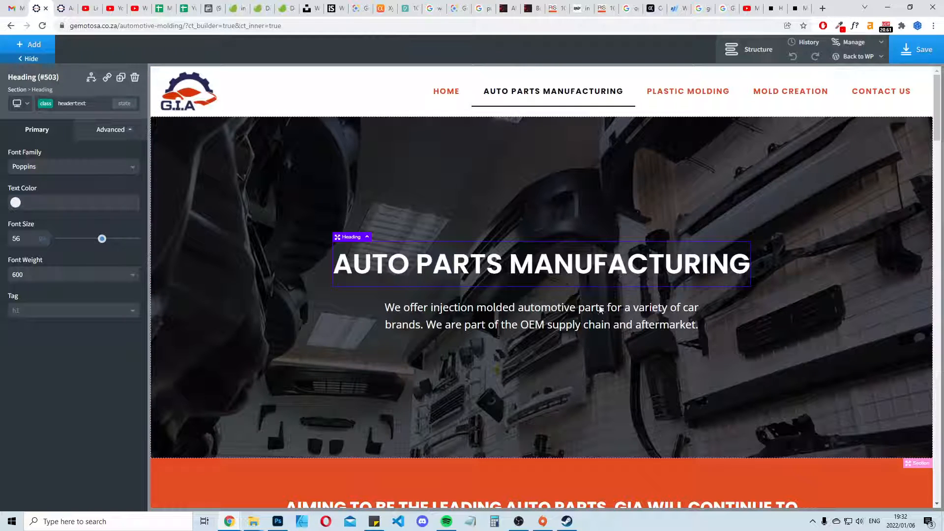
Change "injection" to "injections" in the intro text below the hero heading and save the page.
{"action": "double_click", "coordinate": [398, 309]}
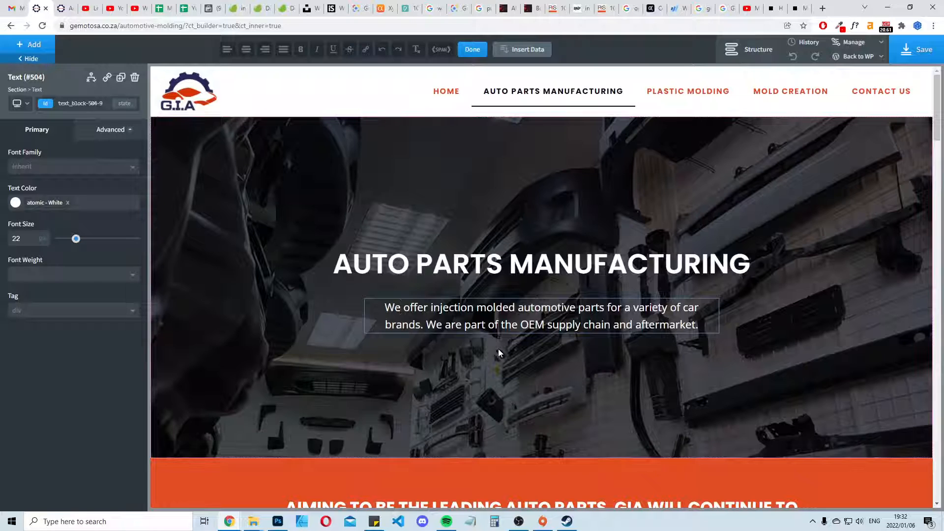
{"action": "key", "text": "Right"}
{"action": "key", "text": "Right"}
{"action": "key", "text": "Right"}
{"action": "key", "text": "Right"}
{"action": "key", "text": "Right"}
{"action": "key", "text": "Right"}
{"action": "key", "text": "Right"}
{"action": "key", "text": "Right"}
{"action": "key", "text": "Right"}
{"action": "key", "text": "Right"}
{"action": "key", "text": "Right"}
{"action": "key", "text": "Right"}
{"action": "key", "text": "Right"}
{"action": "key", "text": "Right"}
{"action": "key", "text": "Right"}
{"action": "key", "text": "Right"}
{"action": "type", "text": "s"}
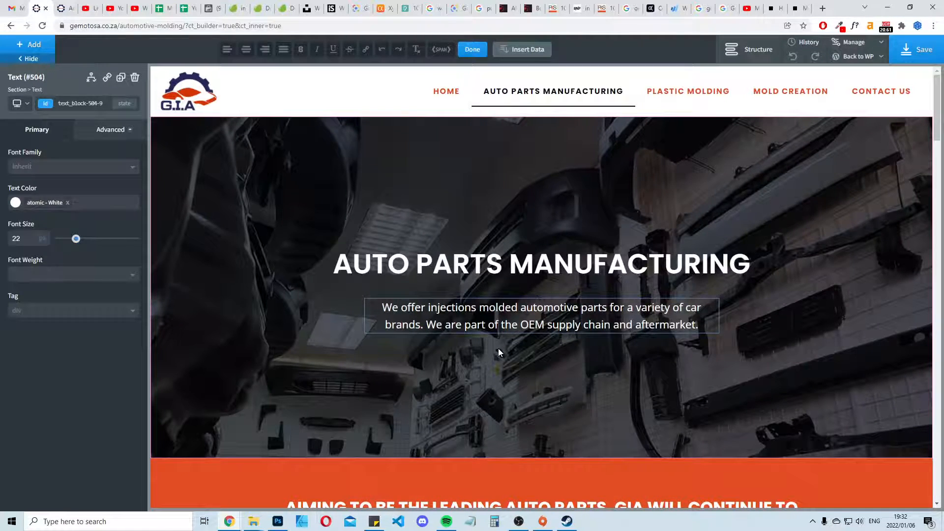
{"action": "left_click", "coordinate": [825, 265]}
{"action": "double_click", "coordinate": [521, 315]}
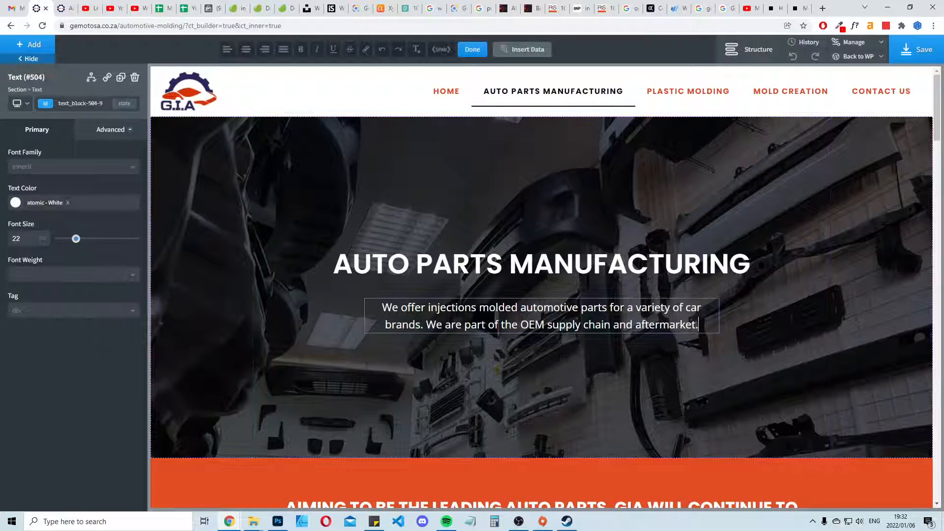
{"action": "left_click", "coordinate": [590, 203]}
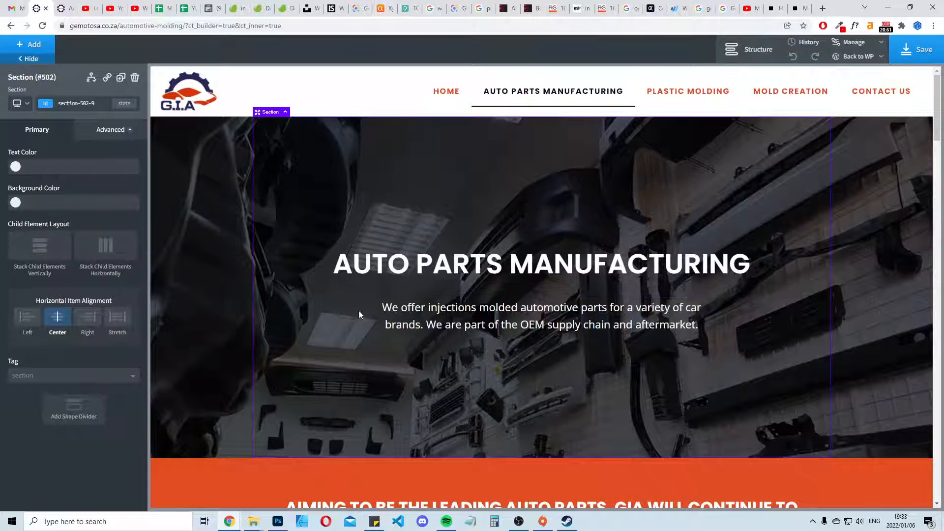
{"action": "left_click", "coordinate": [914, 50]}
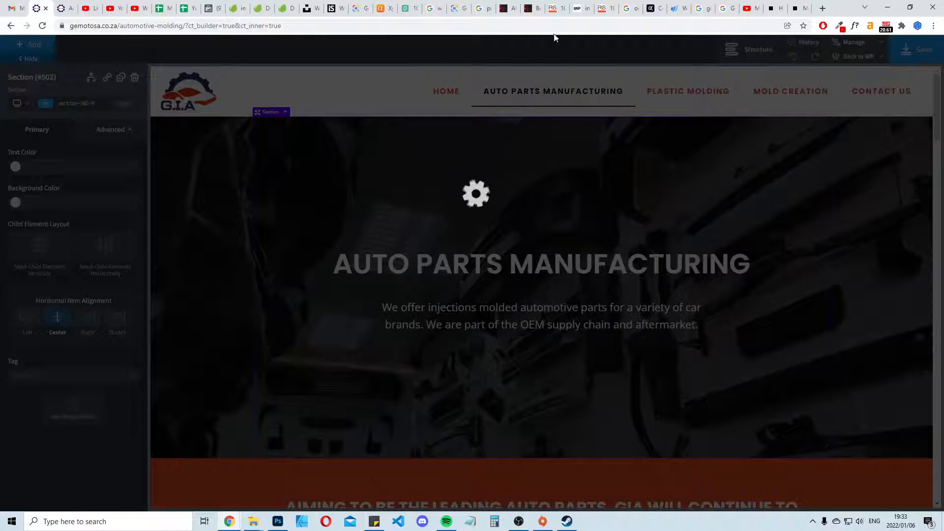
Reload the live Auto Parts Manufacturing page and check the word "injections" in its intro text.
{"action": "left_click", "coordinate": [64, 8]}
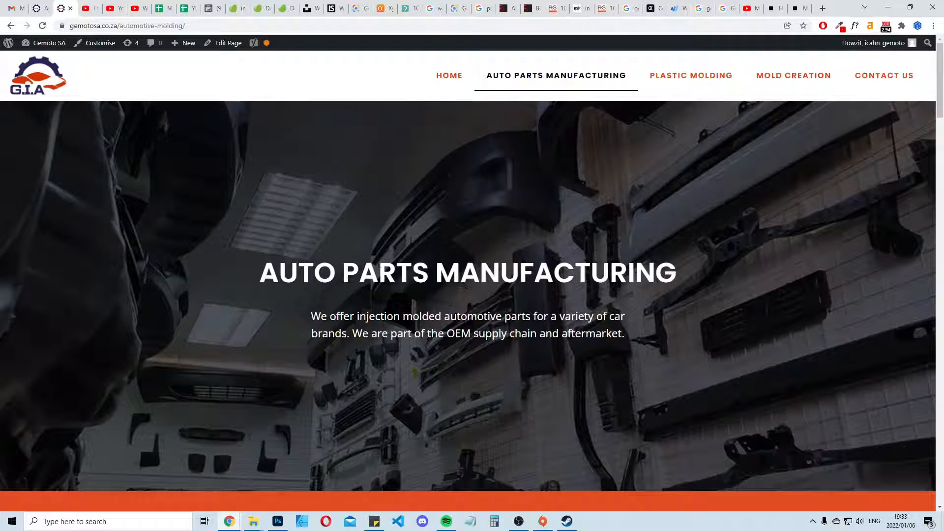
{"action": "left_click_drag", "start_coordinate": [388, 318], "coordinate": [413, 316]}
{"action": "left_click", "coordinate": [489, 290]}
{"action": "left_click", "coordinate": [42, 26]}
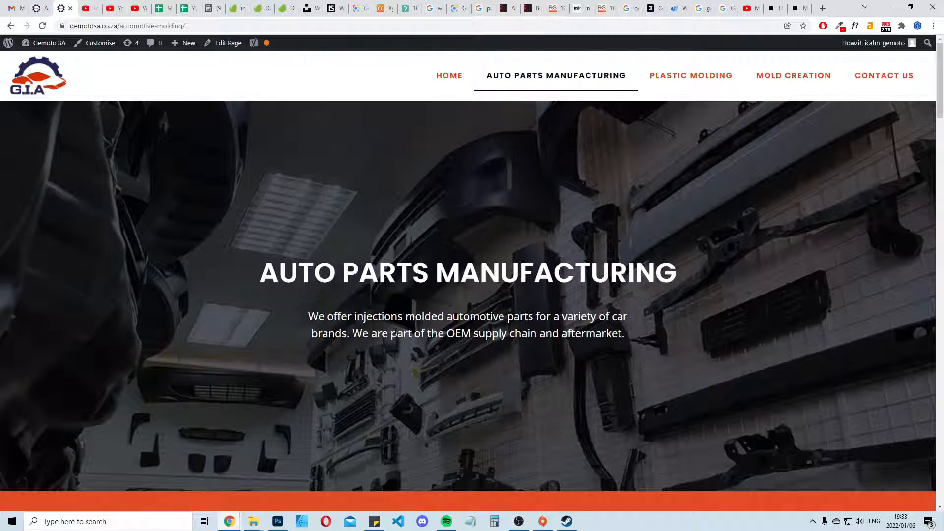
{"action": "left_click_drag", "start_coordinate": [398, 316], "coordinate": [403, 316]}
Change "injections" back to "injection" in the builder's intro text and try the undo and redo functions.
{"action": "left_click", "coordinate": [43, 9]}
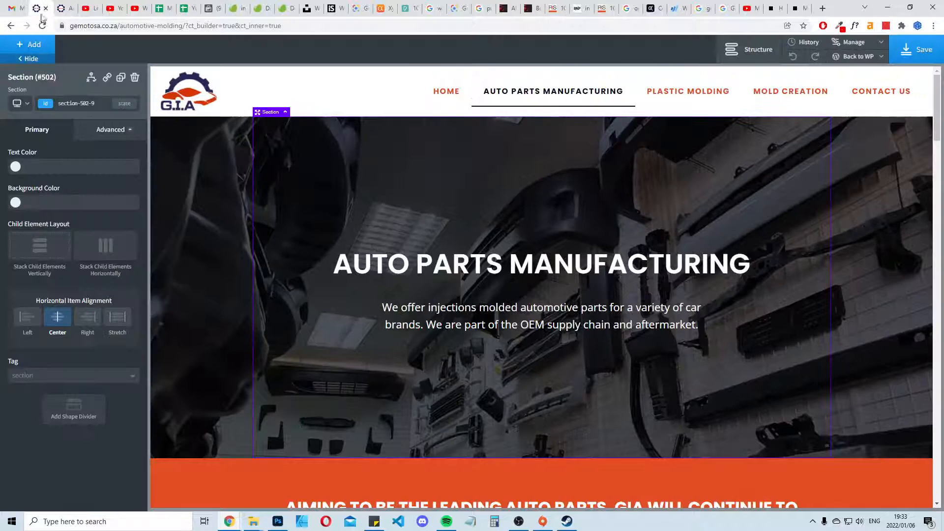
{"action": "double_click", "coordinate": [471, 309]}
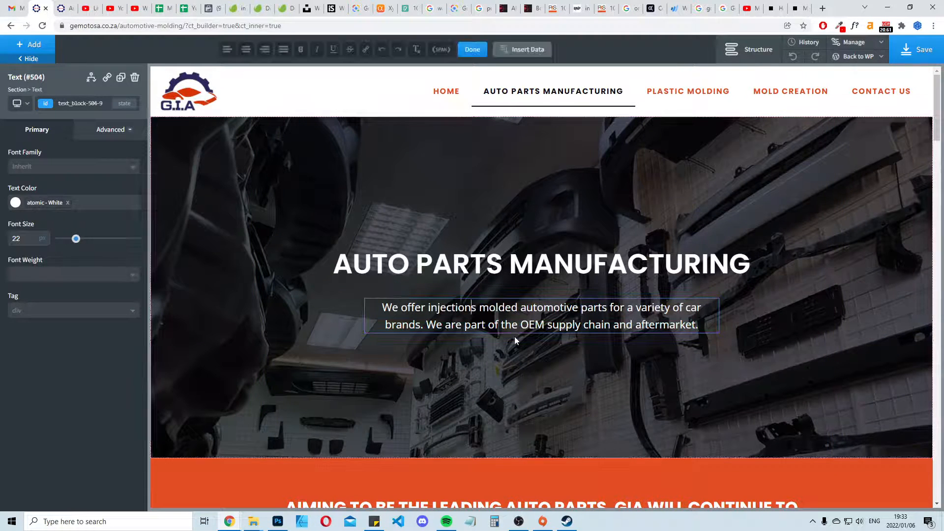
{"action": "key", "text": "Delete"}
{"action": "key", "text": "ctrl+s"}
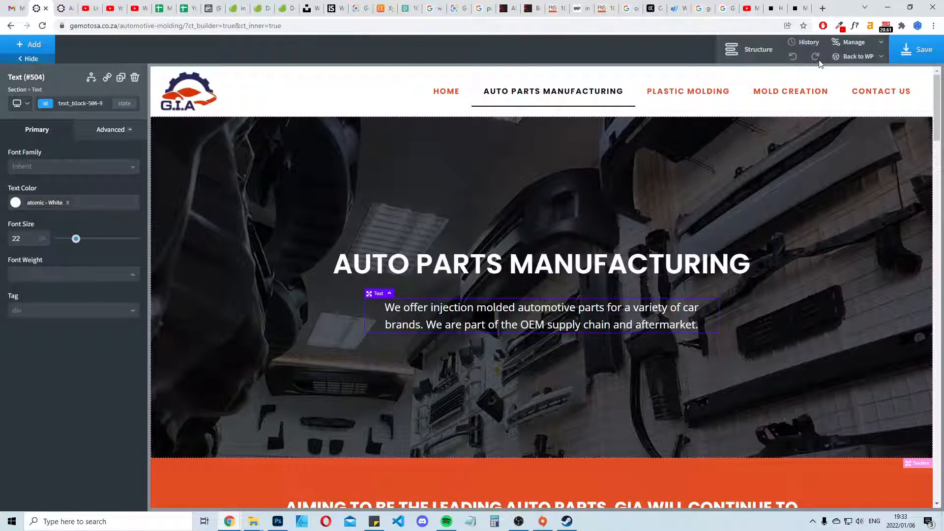
{"action": "left_click", "coordinate": [799, 58]}
{"action": "left_click", "coordinate": [799, 58]}
{"action": "left_click", "coordinate": [812, 57]}
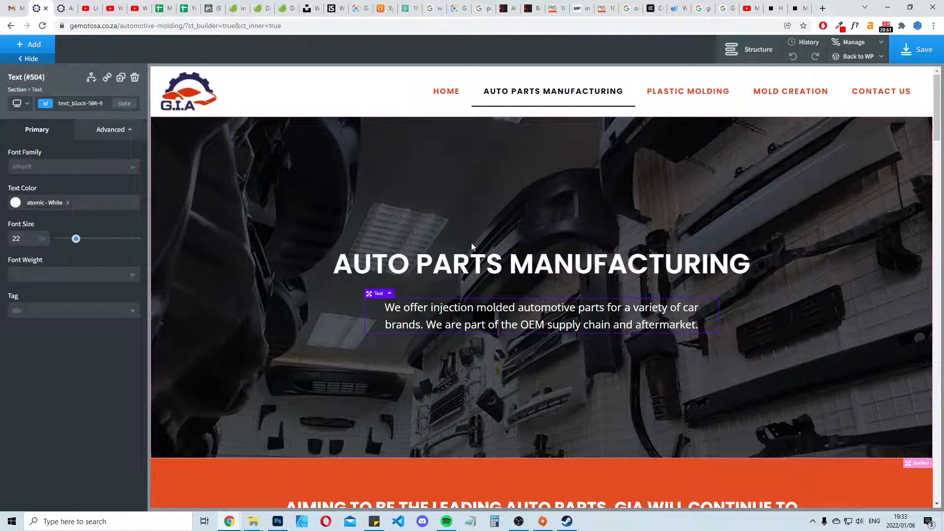
Save the page in the builder and reload the live Auto Parts Manufacturing page to check its intro text.
{"action": "left_click", "coordinate": [920, 51]}
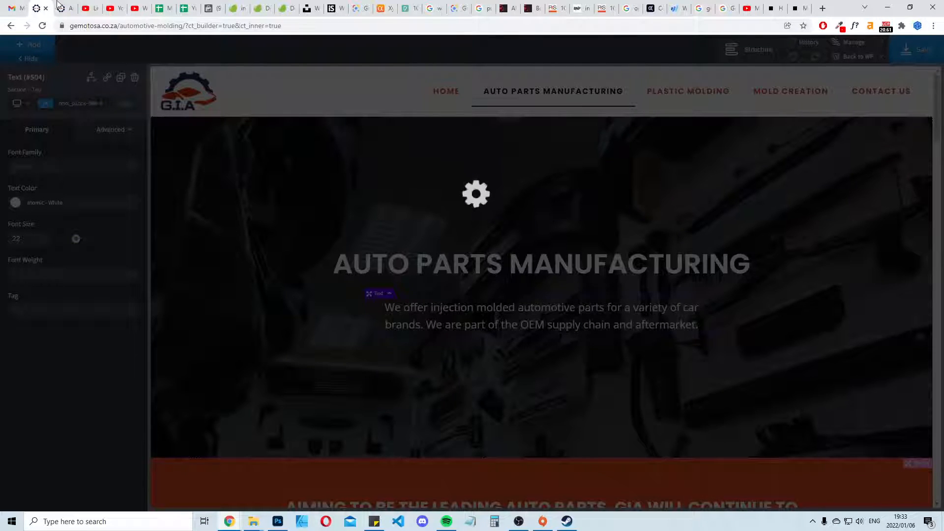
{"action": "left_click", "coordinate": [70, 6]}
{"action": "key", "text": "F5"}
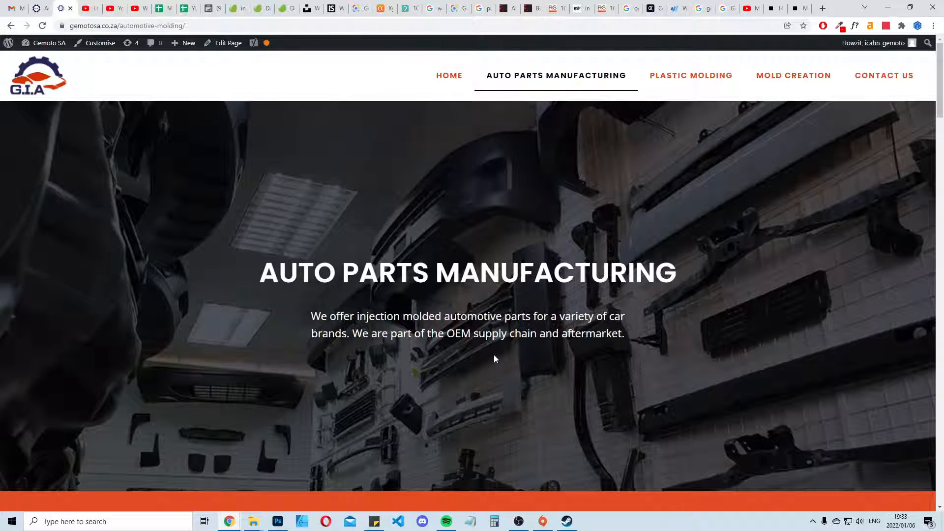
Return to the builder and select the orange banner section and the hero section in turn to inspect their settings.
{"action": "key", "text": "ctrl+shift+Tab"}
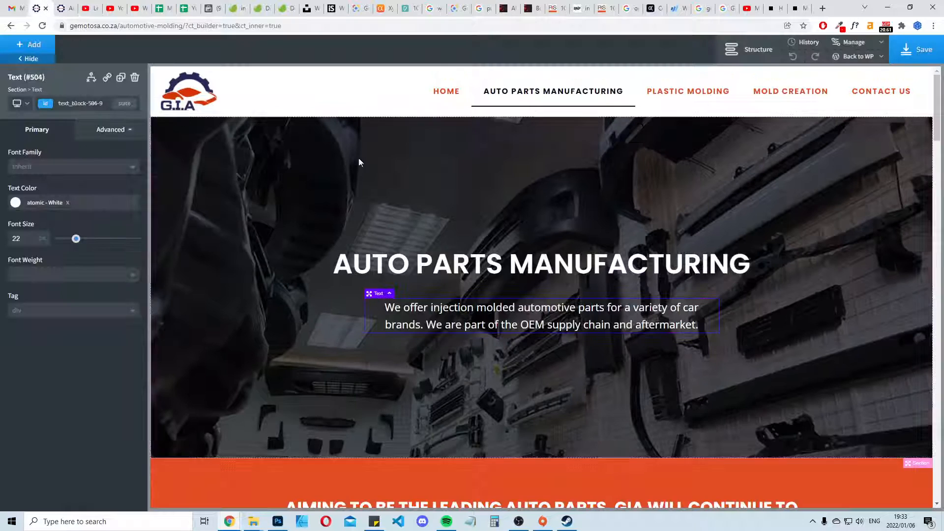
{"action": "scroll", "coordinate": [753, 270], "scroll_direction": "down", "scroll_amount": 5}
{"action": "scroll", "coordinate": [752, 268], "scroll_direction": "down", "scroll_amount": 2}
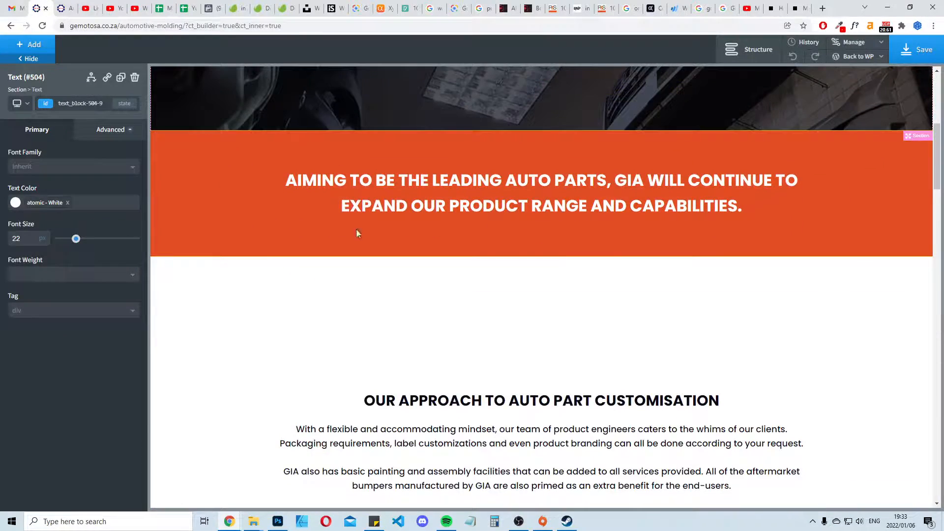
{"action": "left_click", "coordinate": [215, 176]}
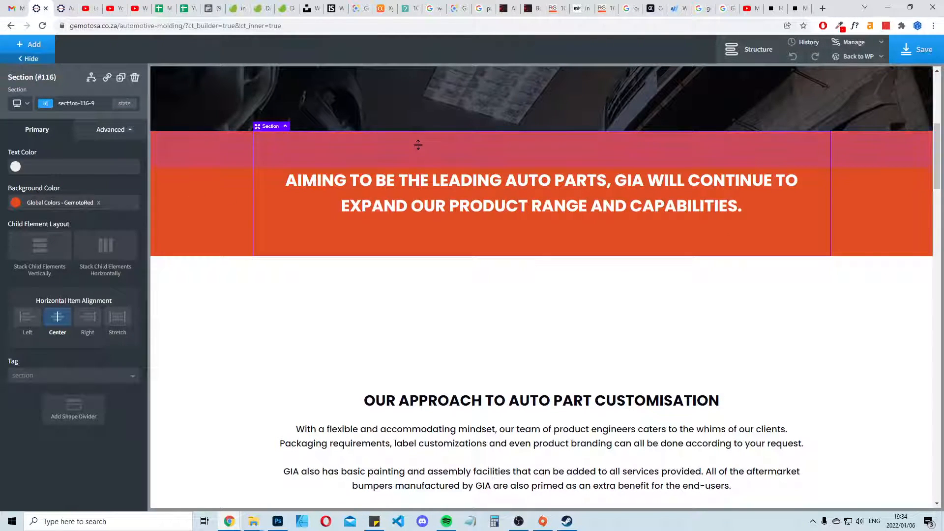
{"action": "scroll", "coordinate": [204, 363], "scroll_direction": "up", "scroll_amount": 7}
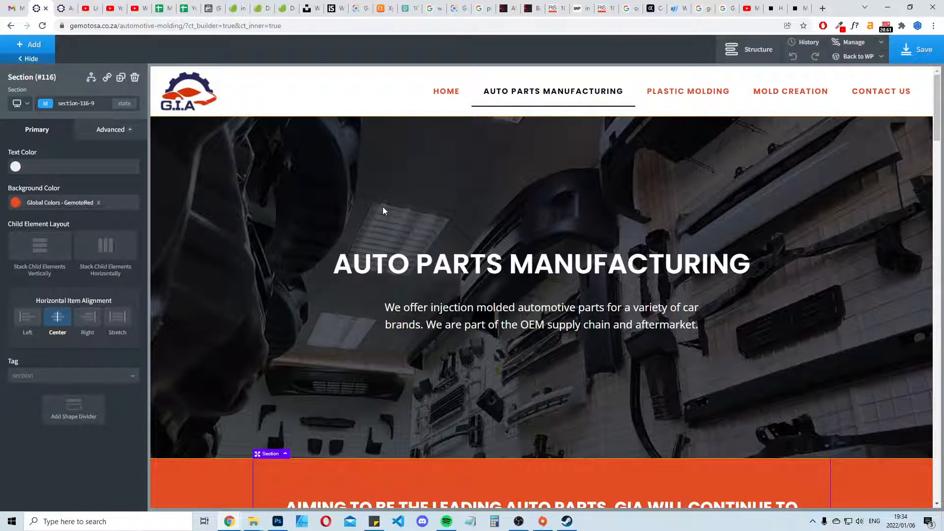
{"action": "left_click", "coordinate": [282, 194]}
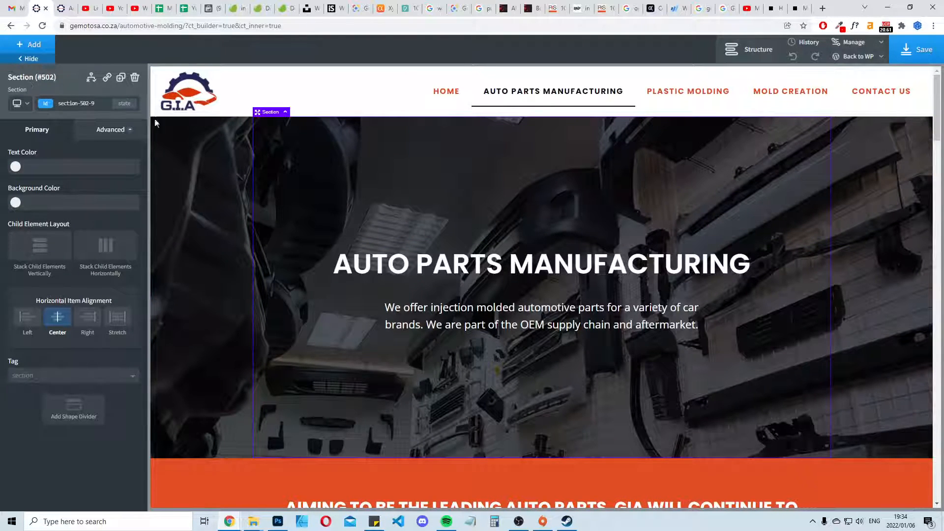
Open the "Aiming to be the leading auto parts" heading in the orange section for text editing.
{"action": "scroll", "coordinate": [777, 216], "scroll_direction": "down", "scroll_amount": 3}
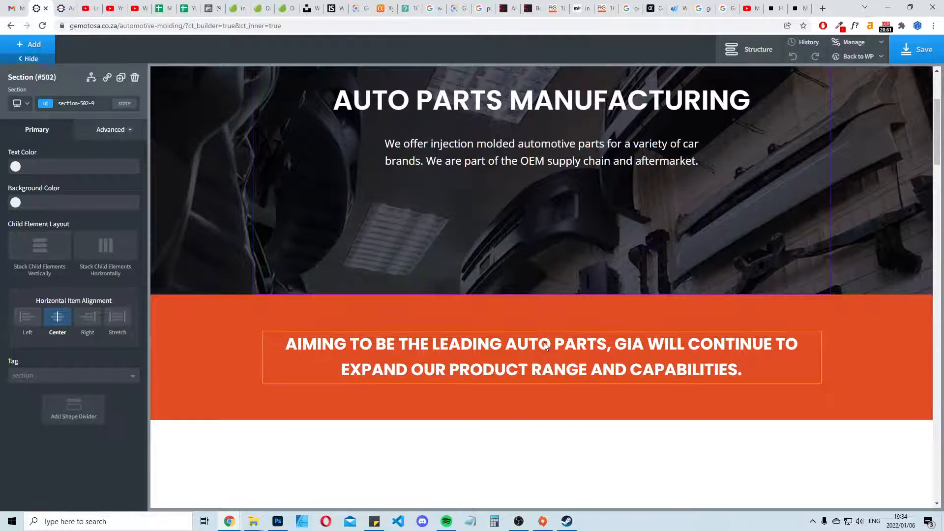
{"action": "left_click", "coordinate": [539, 353]}
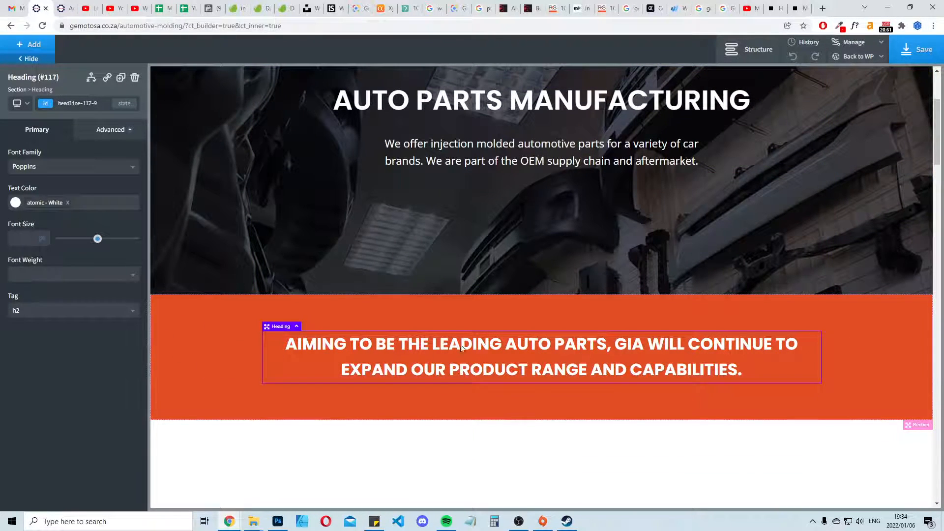
{"action": "double_click", "coordinate": [461, 344]}
{"action": "left_click", "coordinate": [538, 344]}
{"action": "left_click", "coordinate": [304, 342]}
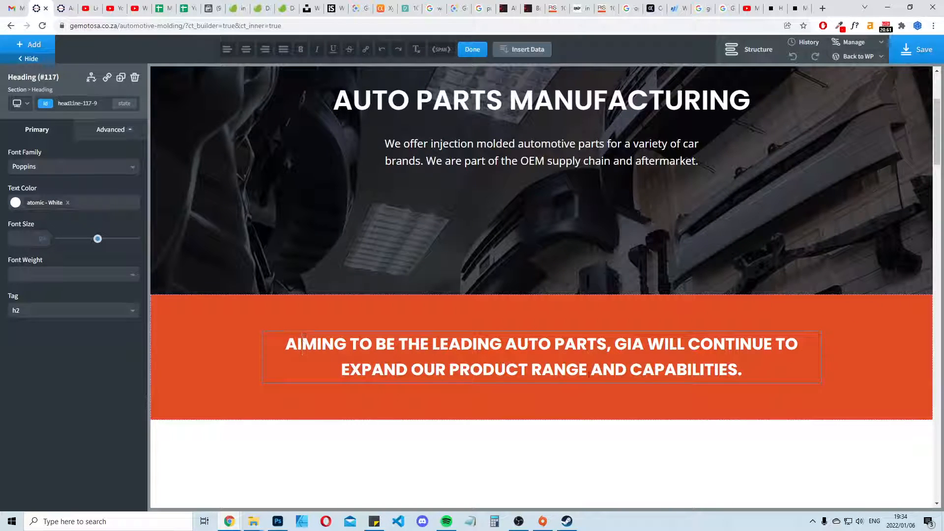
Open the hero section's advanced background settings and browse the media library for its background image.
{"action": "left_click", "coordinate": [456, 245]}
{"action": "scroll", "coordinate": [457, 245], "scroll_direction": "up", "scroll_amount": 3}
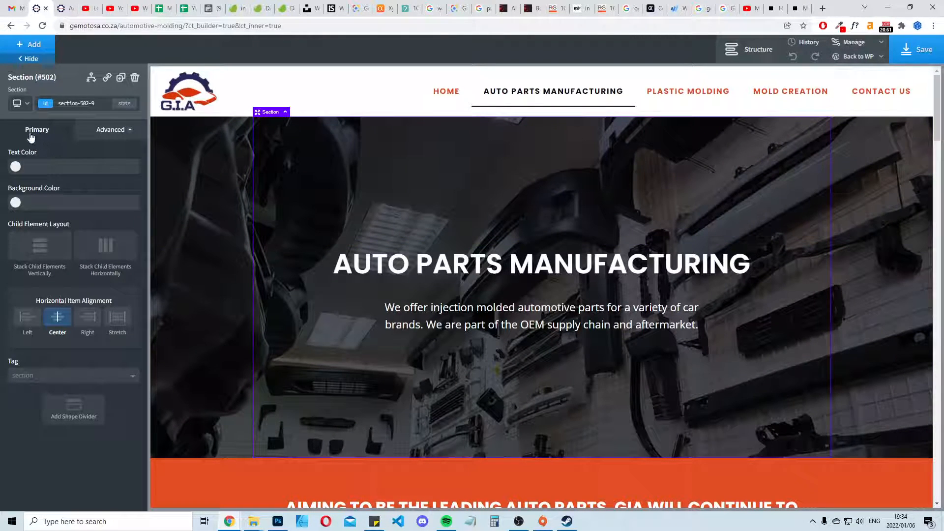
{"action": "left_click", "coordinate": [114, 131]}
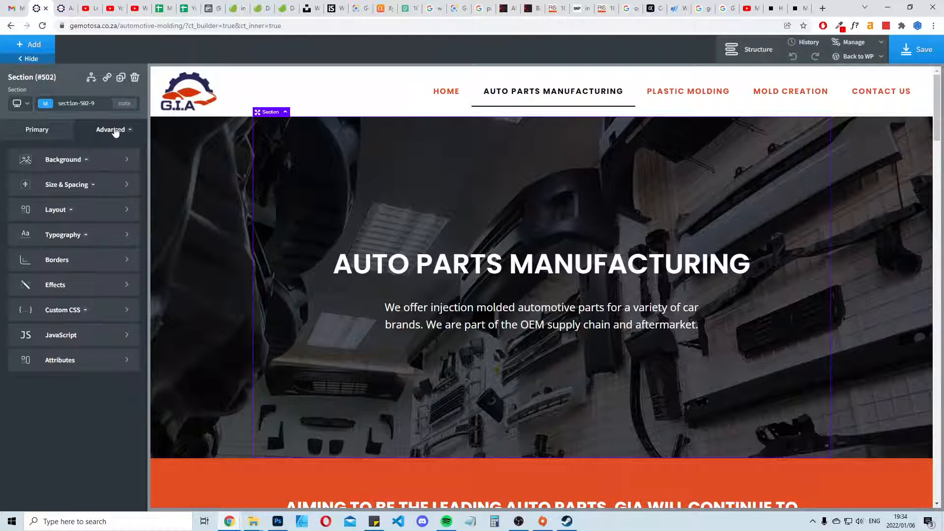
{"action": "left_click", "coordinate": [58, 160]}
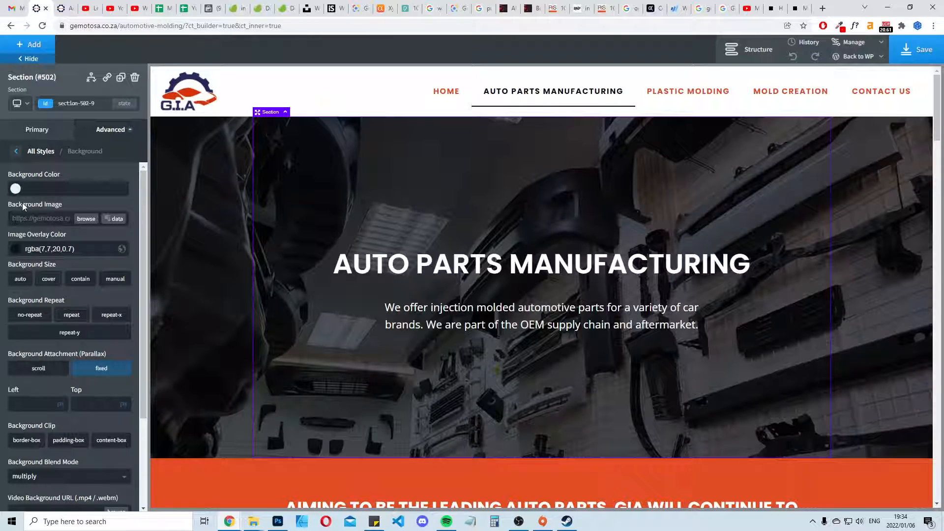
{"action": "left_click_drag", "start_coordinate": [19, 218], "coordinate": [123, 222]}
{"action": "left_click", "coordinate": [107, 193]}
{"action": "left_click", "coordinate": [86, 220]}
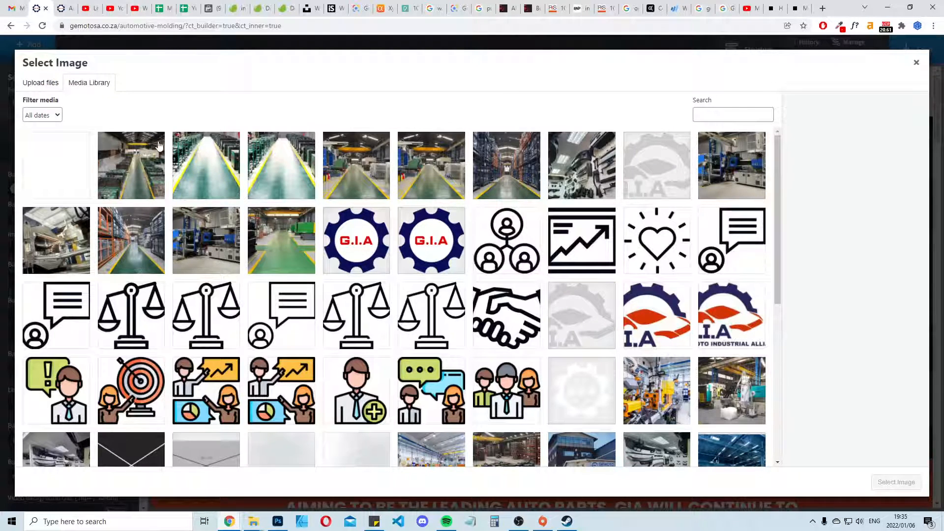
Upload contact-us-gemoto.jpg from the Vennic folder to the media library.
{"action": "left_click", "coordinate": [55, 83]}
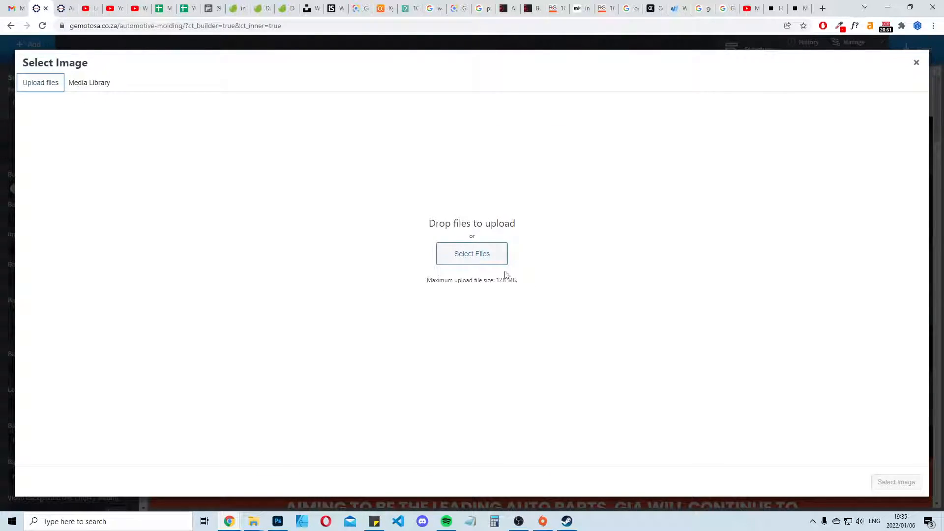
{"action": "left_click", "coordinate": [451, 256]}
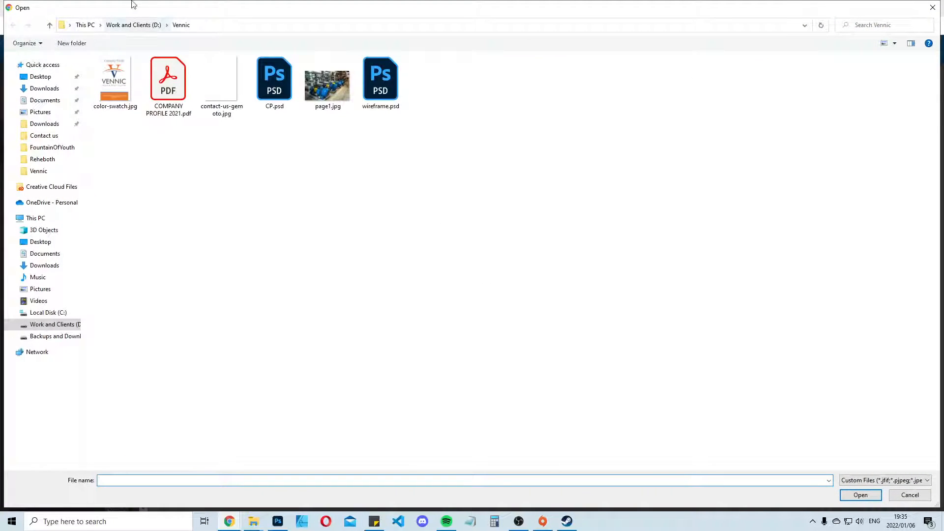
{"action": "double_click", "coordinate": [222, 84]}
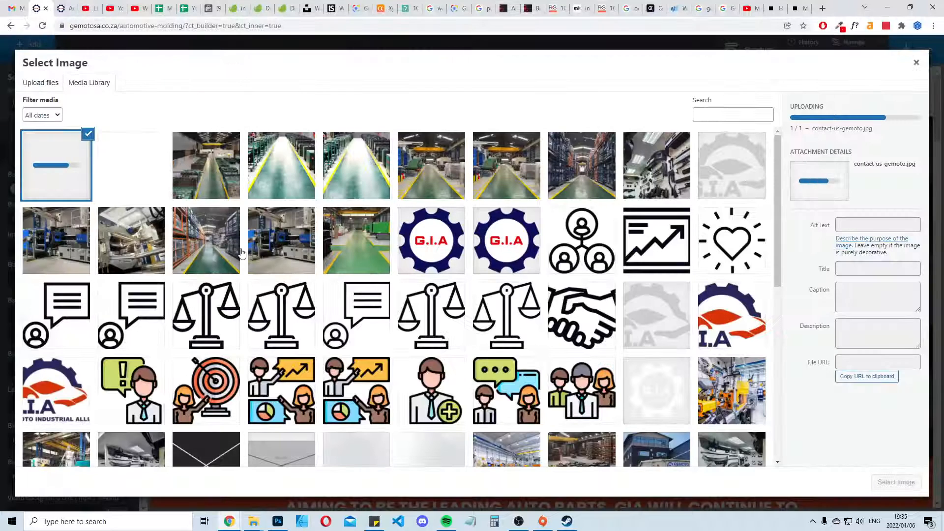
Permanently delete the existing contact-us-gemoto-scaled.jpg image from the media library.
{"action": "left_click", "coordinate": [136, 170]}
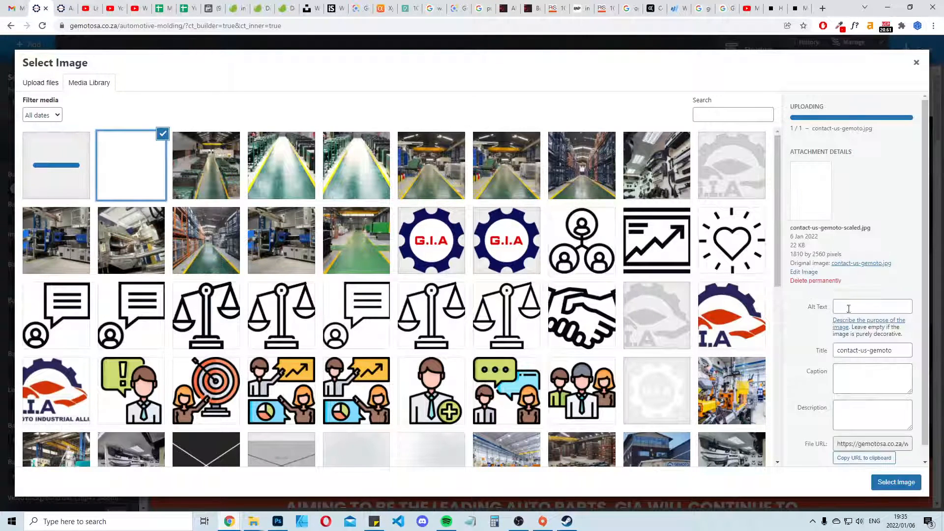
{"action": "left_click", "coordinate": [813, 282]}
{"action": "left_click", "coordinate": [527, 103]}
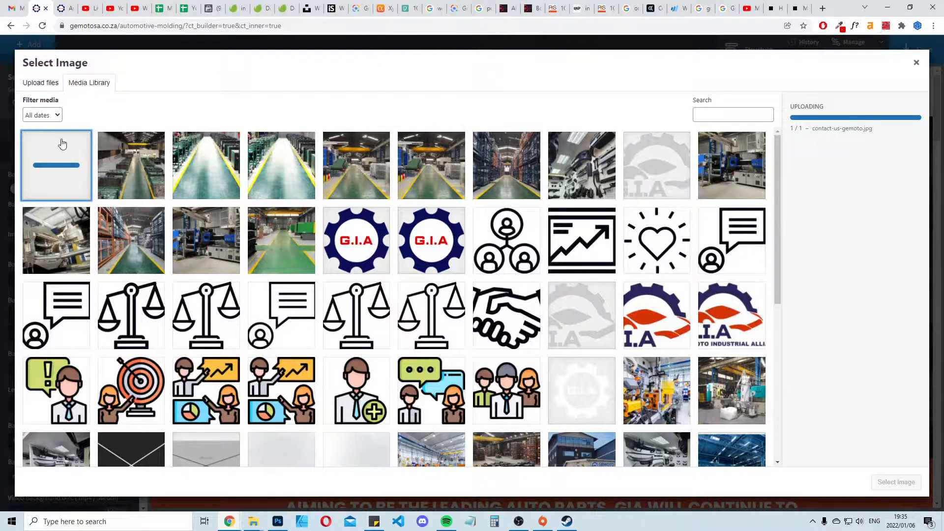